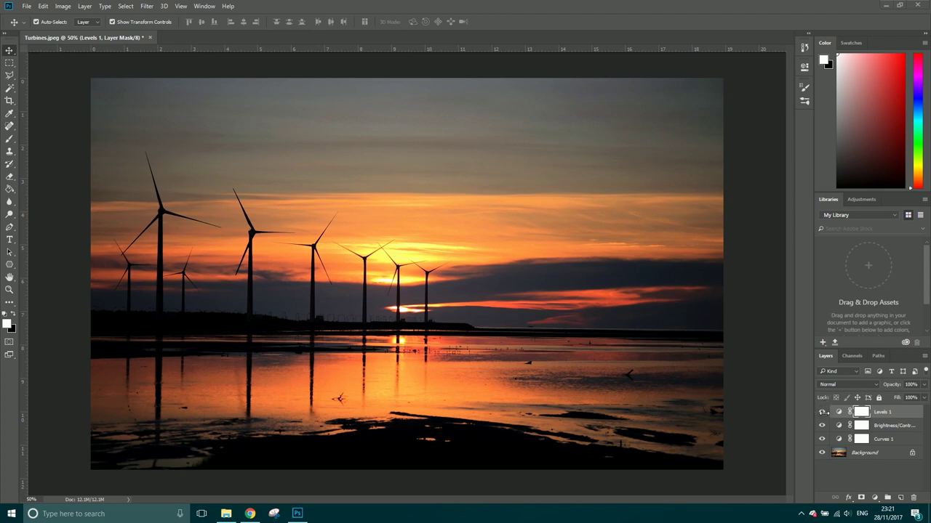
Hide and restore the Levels, Brightness/Contrast and Curves 1 adjustments to compare their effect
{"action": "mouse_move", "coordinate": [822, 412]}
{"action": "left_mouse_down"}
{"action": "mouse_move", "coordinate": [825, 439]}
{"action": "mouse_move", "coordinate": [822, 412]}
{"action": "left_mouse_up"}
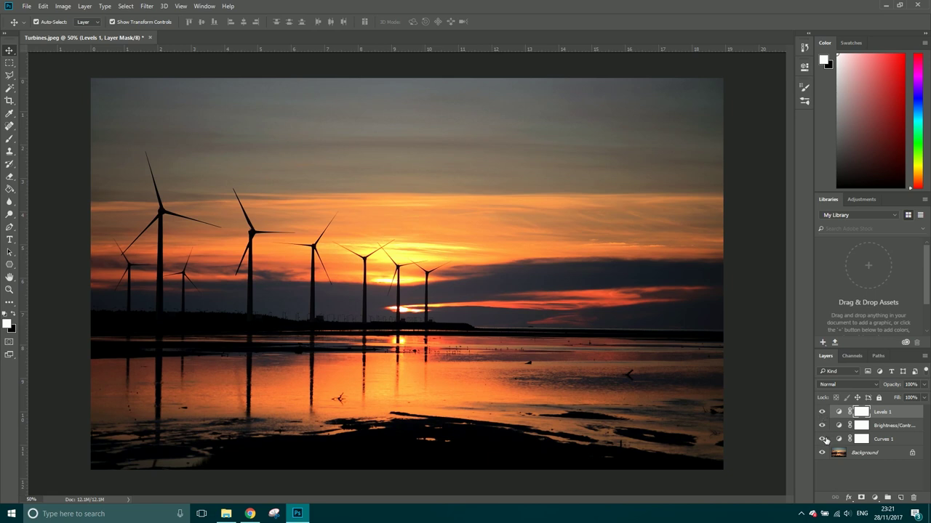
{"action": "left_click", "coordinate": [824, 439]}
{"action": "left_click", "coordinate": [824, 439]}
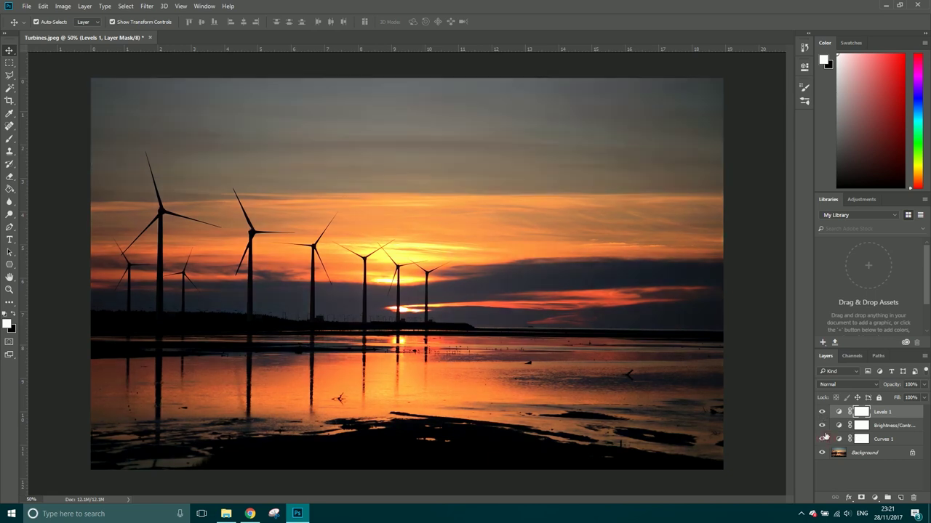
Save the image as a Photoshop PSD named Turbines_v1, accepting the compatibility option
{"action": "left_click", "coordinate": [32, 8]}
{"action": "left_click", "coordinate": [56, 114]}
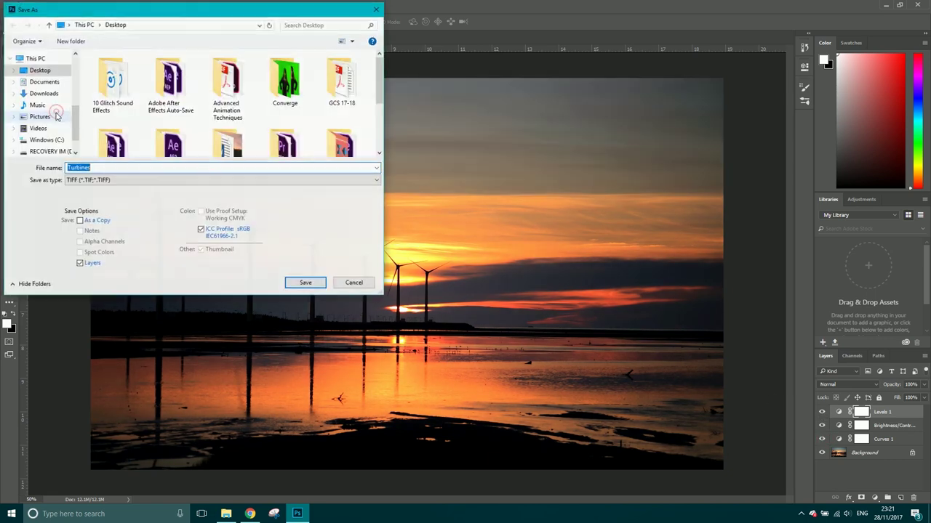
{"action": "left_click", "coordinate": [98, 180]}
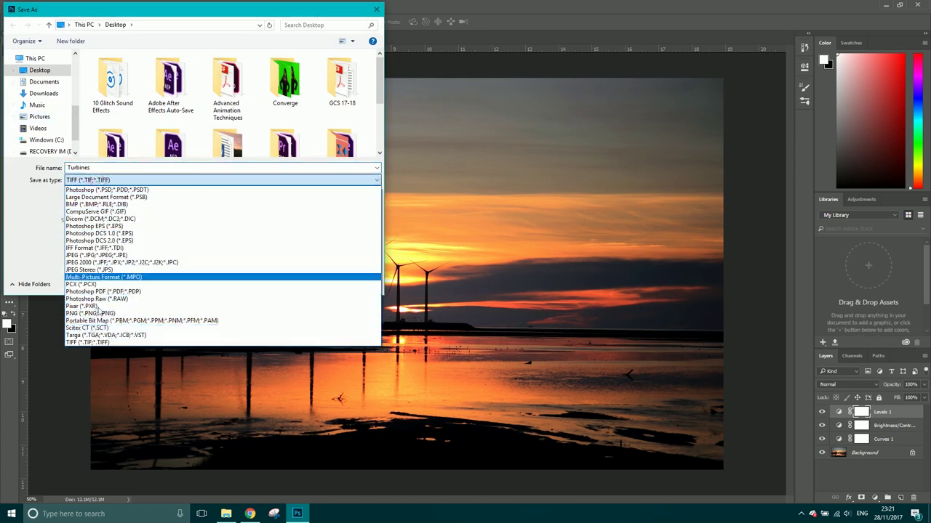
{"action": "left_click", "coordinate": [93, 190]}
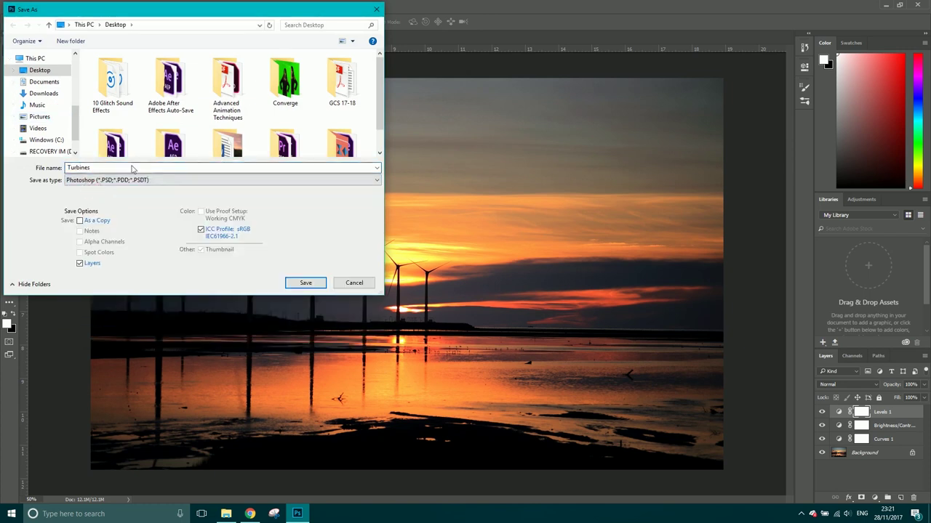
{"action": "double_click", "coordinate": [120, 168]}
{"action": "left_click", "coordinate": [120, 168]}
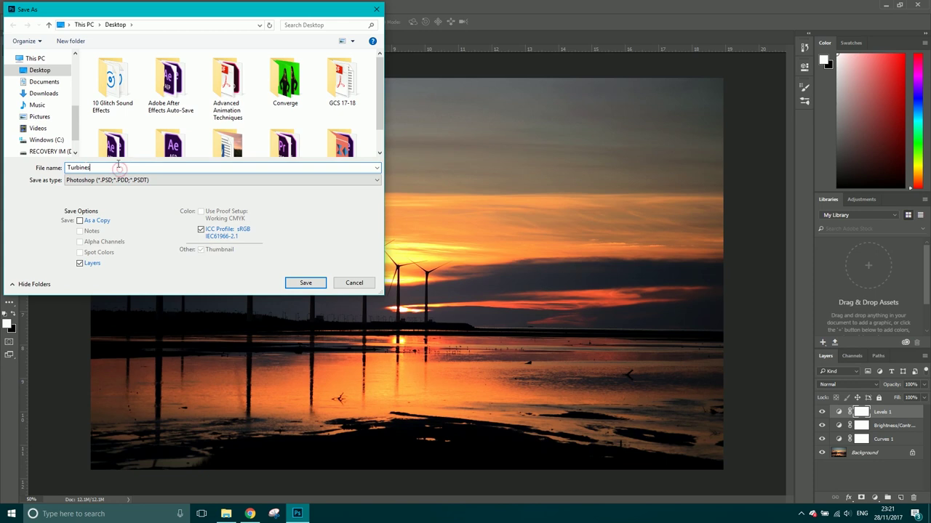
{"action": "type", "text": "_v1"}
{"action": "left_click", "coordinate": [305, 282]}
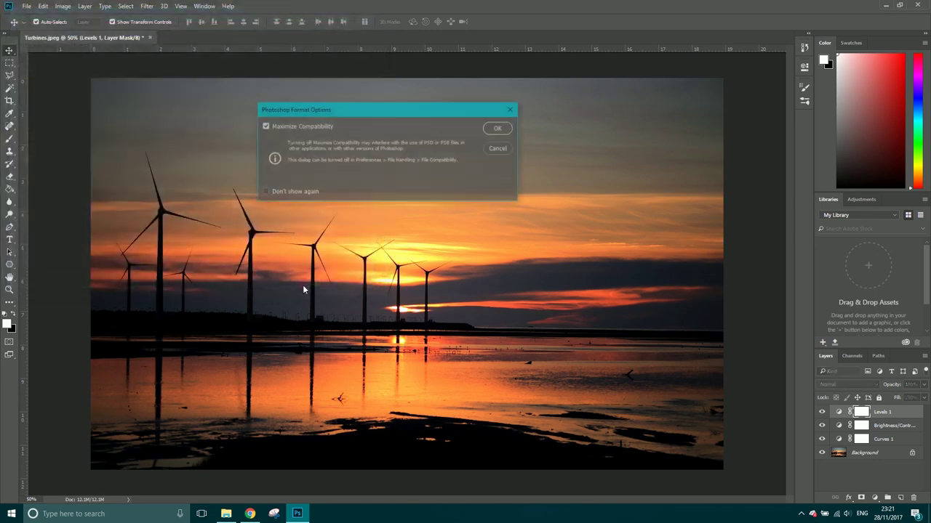
{"action": "left_click", "coordinate": [499, 130]}
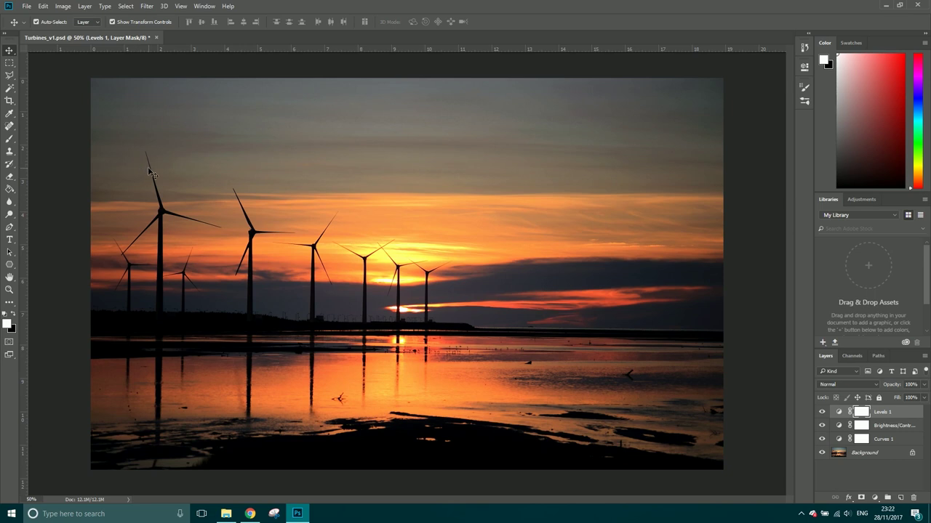
{"action": "left_click", "coordinate": [27, 7]}
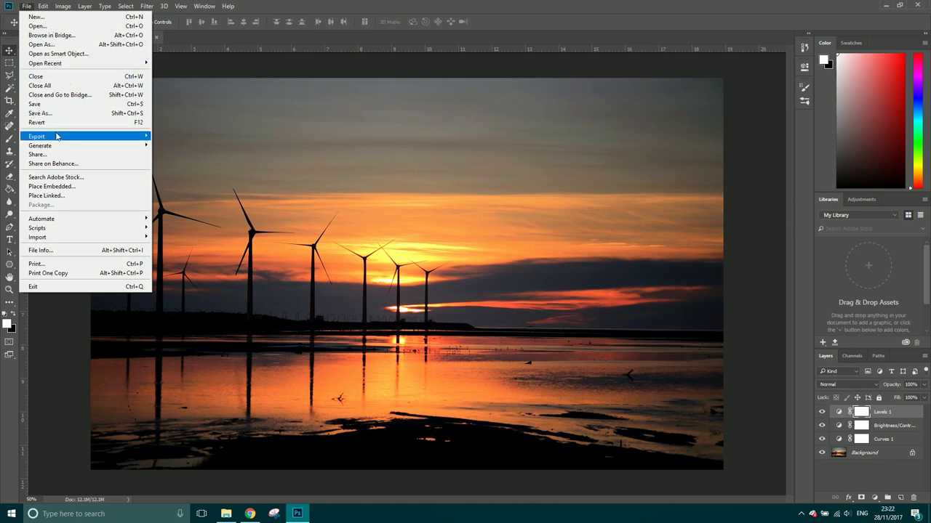
Open Save for Web (Legacy) from the File > Export menu for the turbines image
{"action": "mouse_move", "coordinate": [56, 136]}
{"action": "mouse_move", "coordinate": [141, 136]}
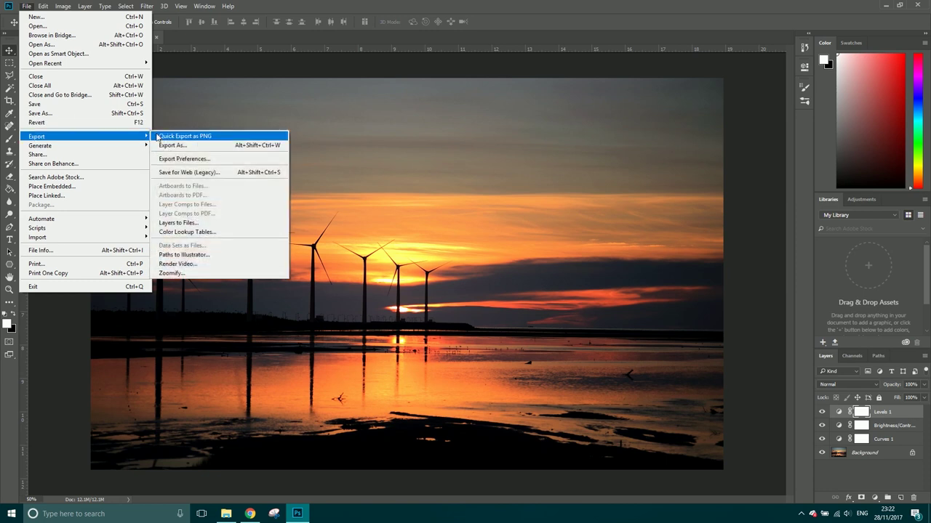
{"action": "left_click", "coordinate": [212, 174]}
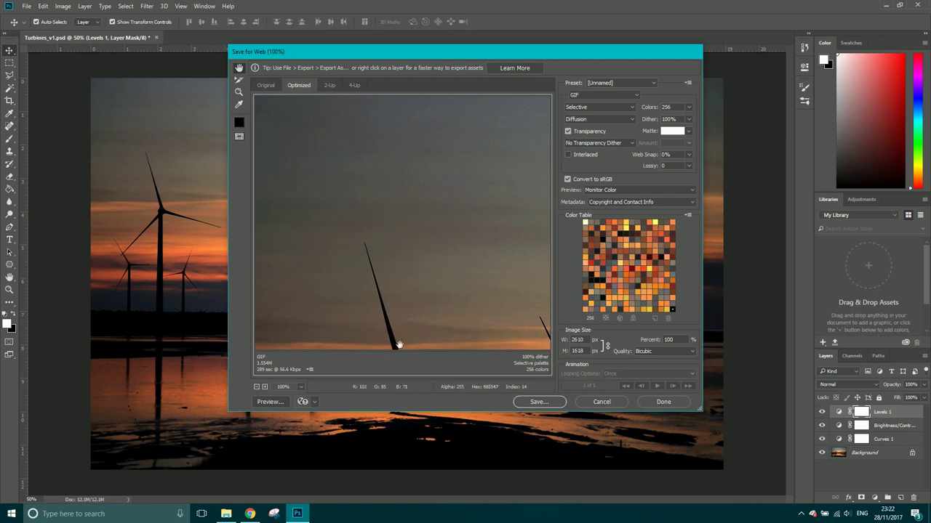
Fit the whole turbines photo in the export preview and switch the export format to JPEG
{"action": "left_click", "coordinate": [303, 386]}
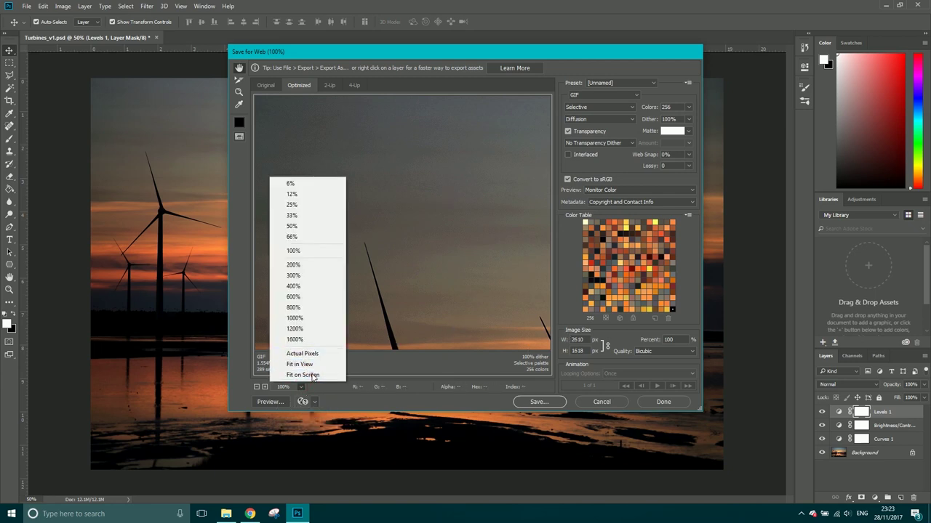
{"action": "left_click", "coordinate": [311, 374]}
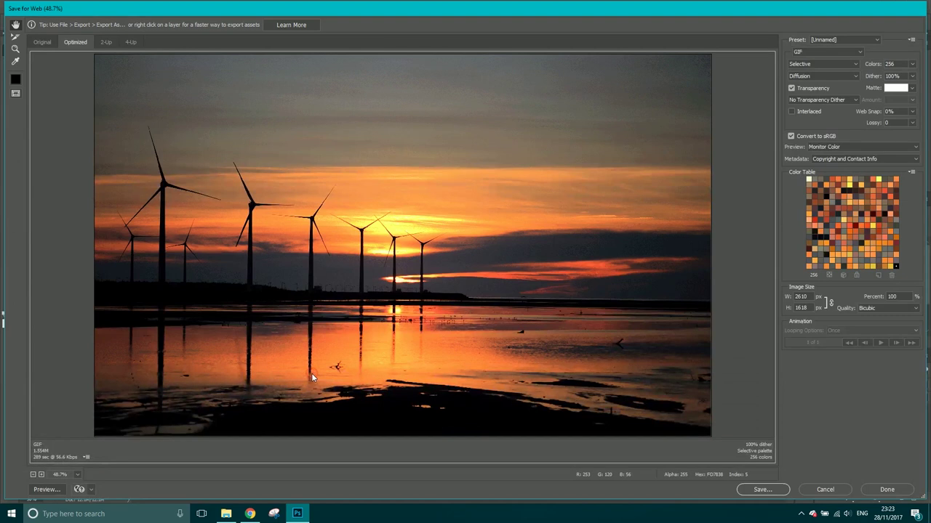
{"action": "left_click", "coordinate": [77, 474]}
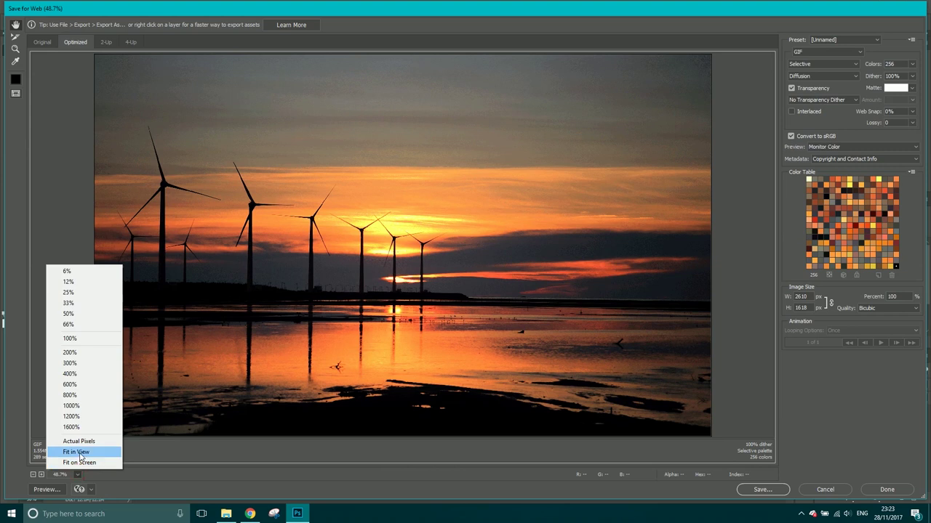
{"action": "left_click", "coordinate": [76, 451]}
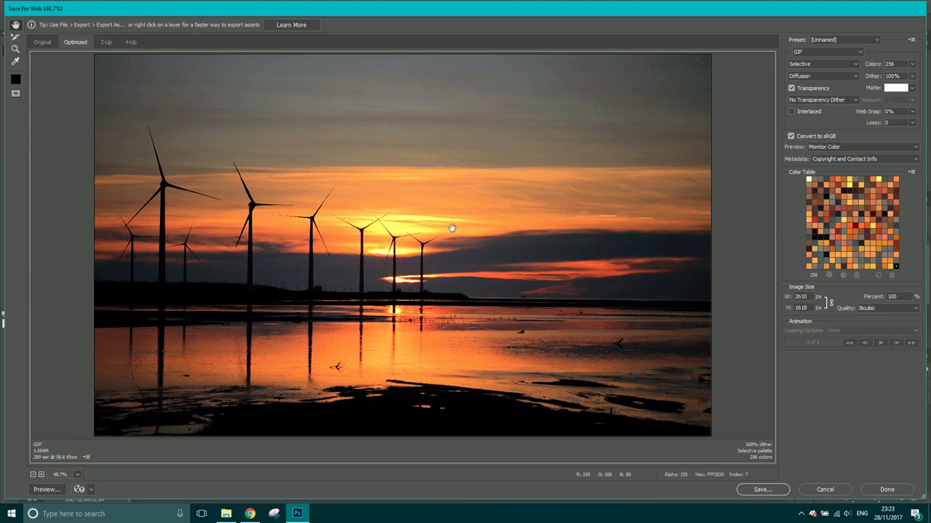
{"action": "left_click", "coordinate": [817, 52]}
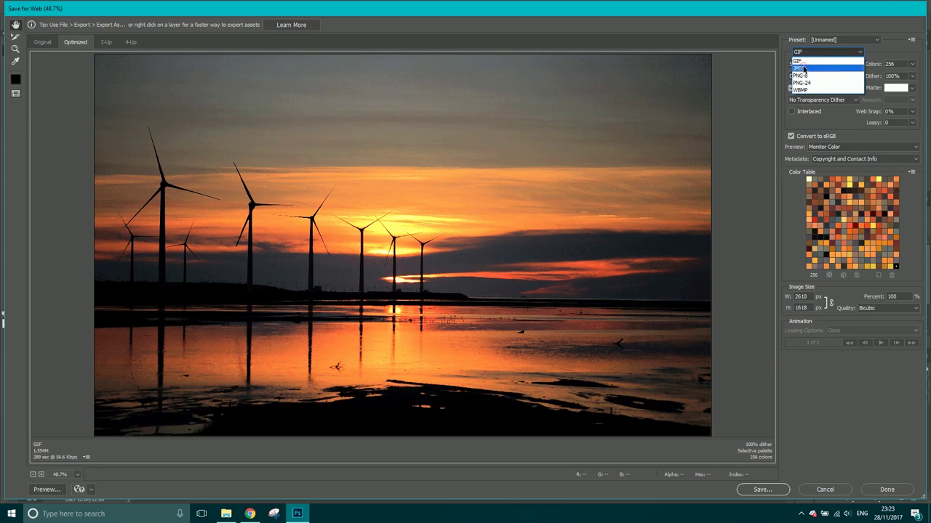
{"action": "left_click", "coordinate": [804, 69]}
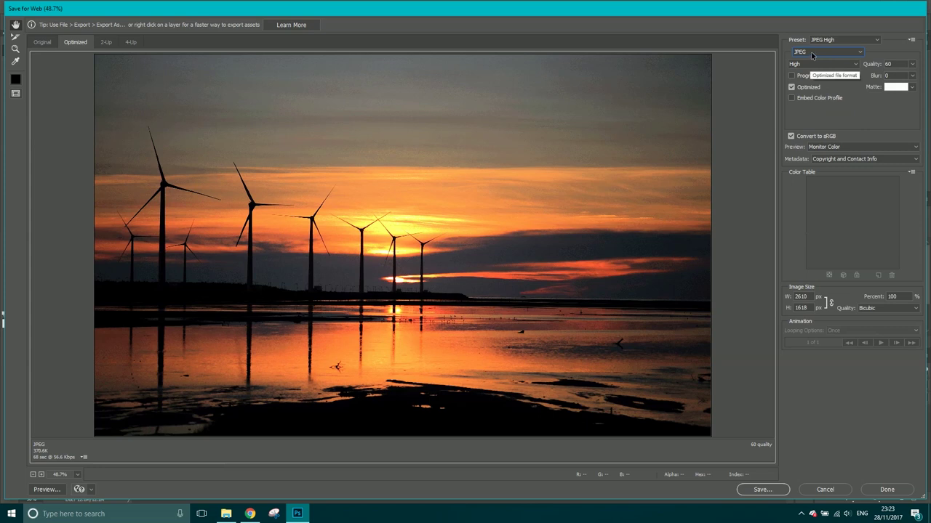
Toggle the export format between GIF and JPEG, ending on JPEG High at quality 60
{"action": "left_click", "coordinate": [814, 51]}
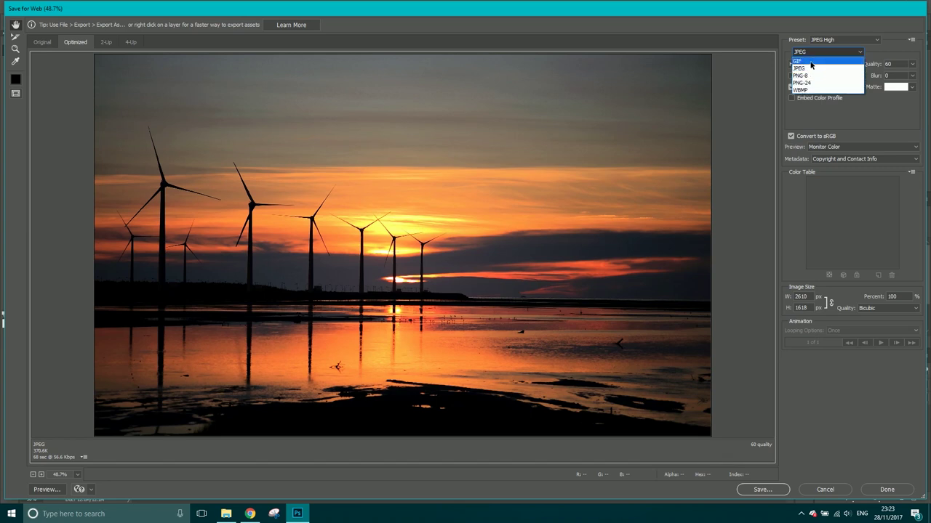
{"action": "left_click", "coordinate": [809, 62]}
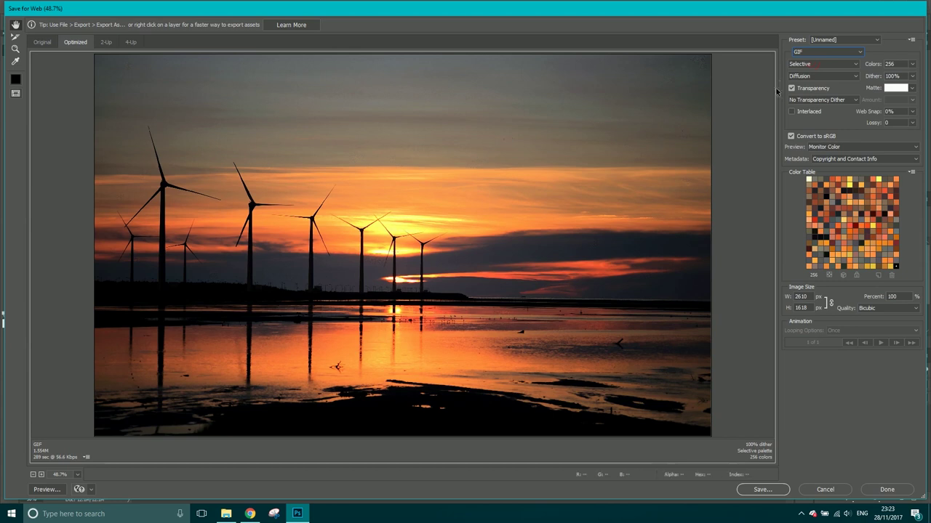
{"action": "left_click", "coordinate": [811, 53]}
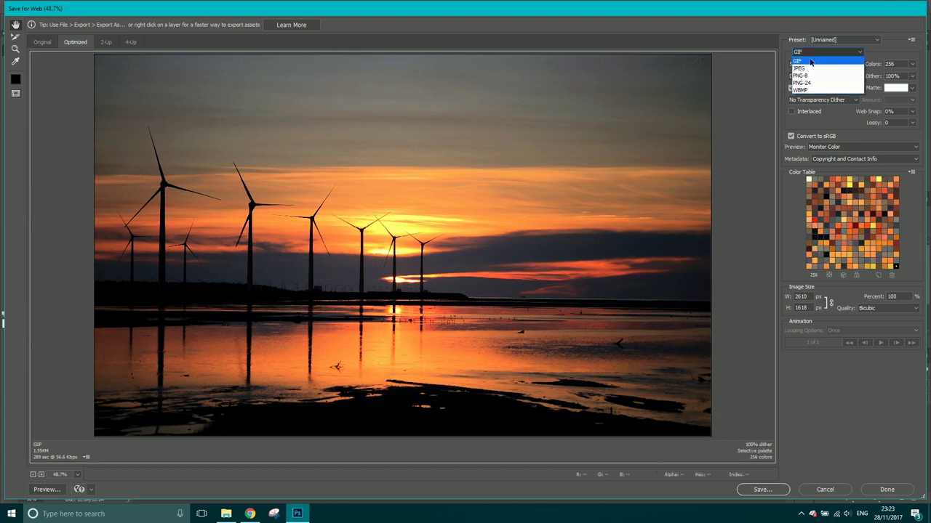
{"action": "left_click", "coordinate": [810, 68]}
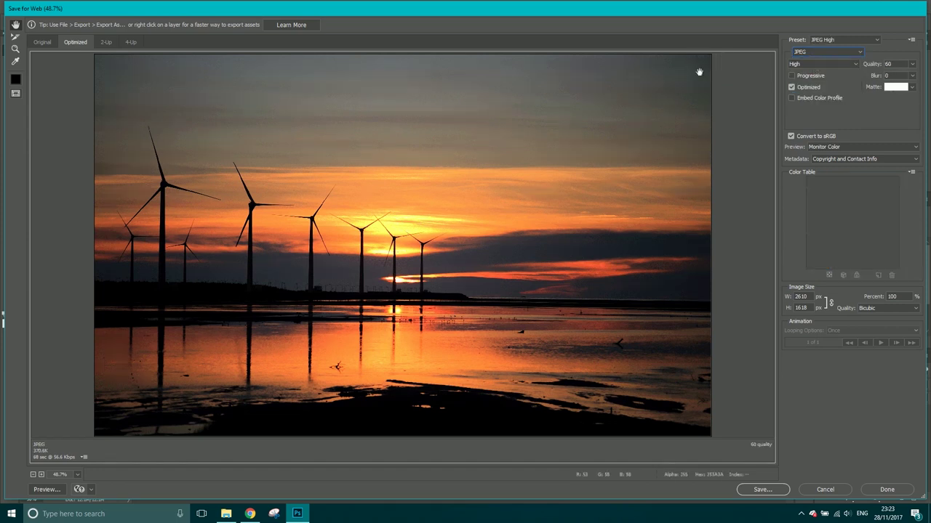
{"action": "left_click", "coordinate": [809, 54]}
{"action": "left_click", "coordinate": [807, 59]}
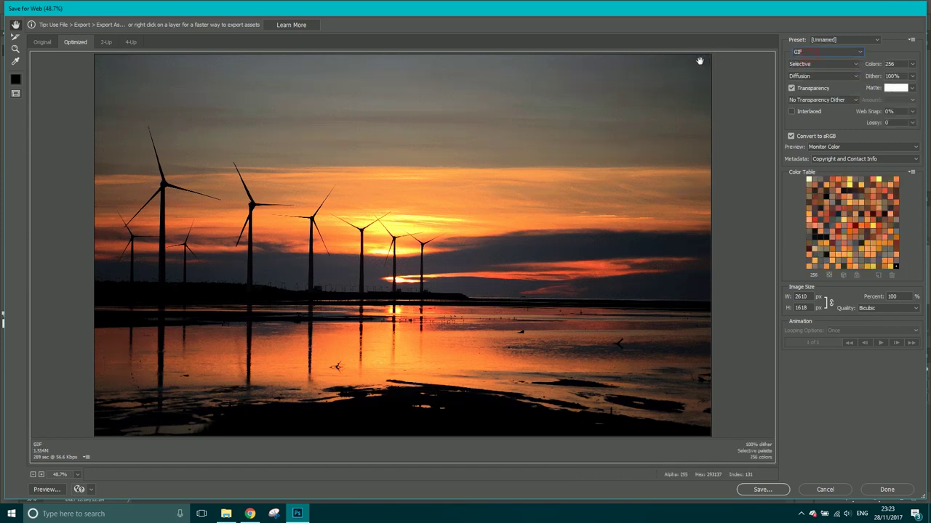
{"action": "left_click", "coordinate": [820, 57]}
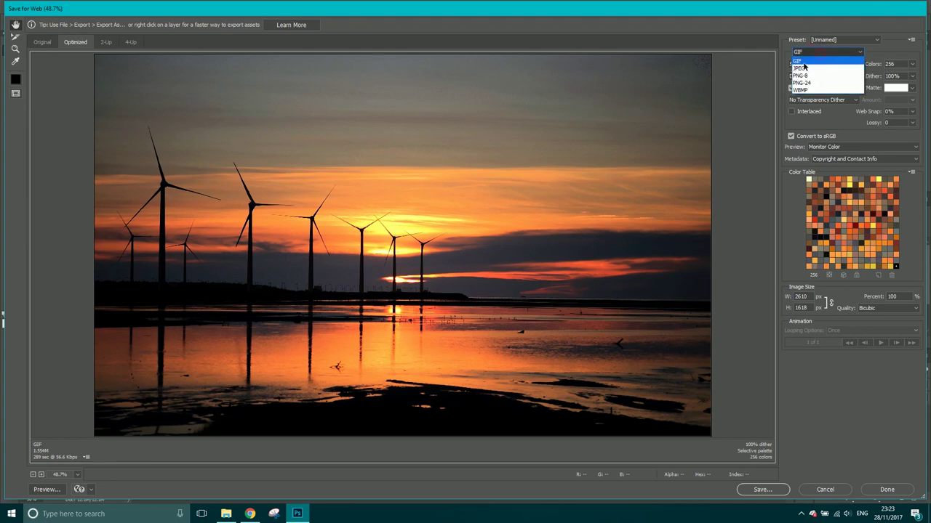
{"action": "left_click", "coordinate": [802, 67]}
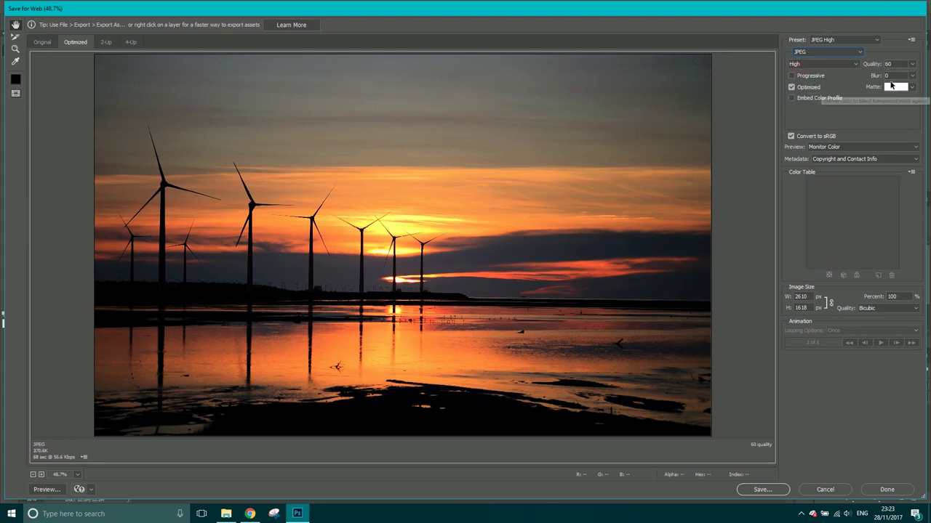
{"action": "left_click", "coordinate": [913, 68]}
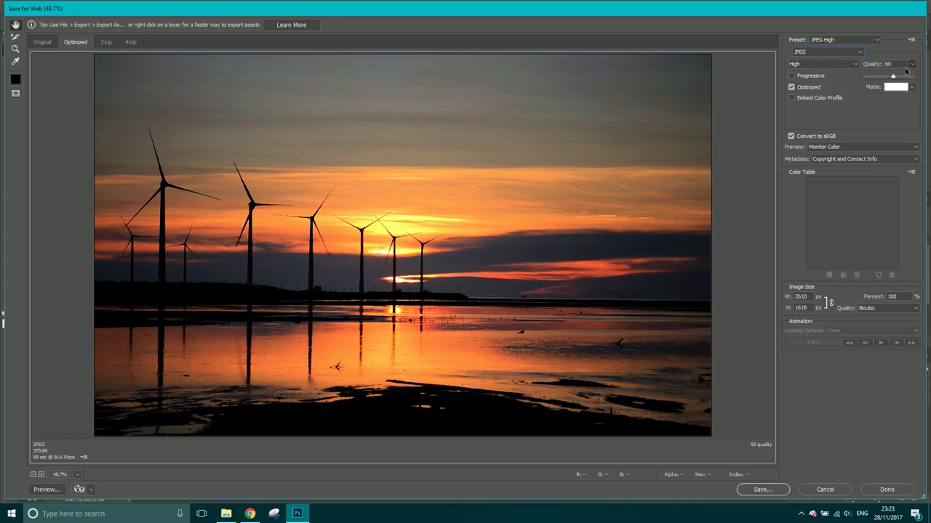
{"action": "left_click_drag", "start_coordinate": [894, 76], "coordinate": [913, 77]}
{"action": "left_click", "coordinate": [891, 64]}
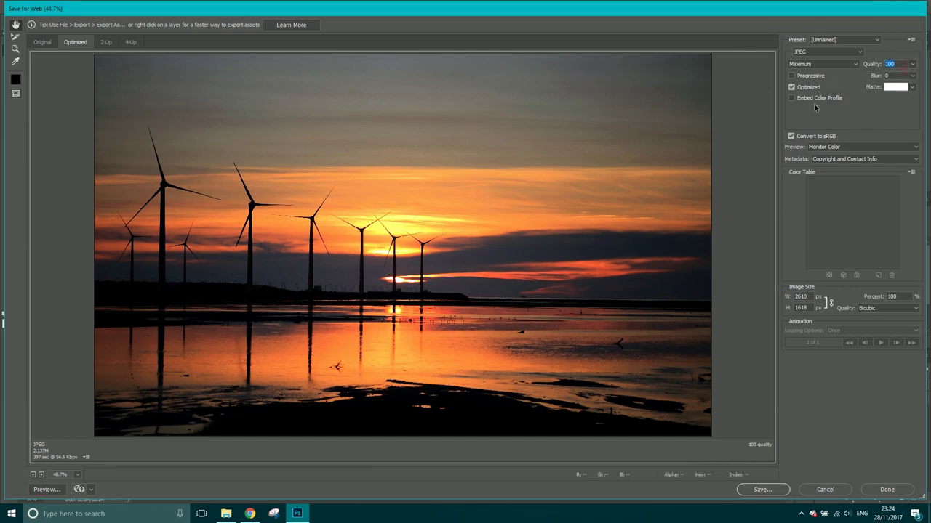
{"action": "type", "text": "60"}
{"action": "key", "text": "BackSpace"}
{"action": "key", "text": "BackSpace"}
{"action": "type", "text": "1"}
{"action": "left_click", "coordinate": [879, 65]}
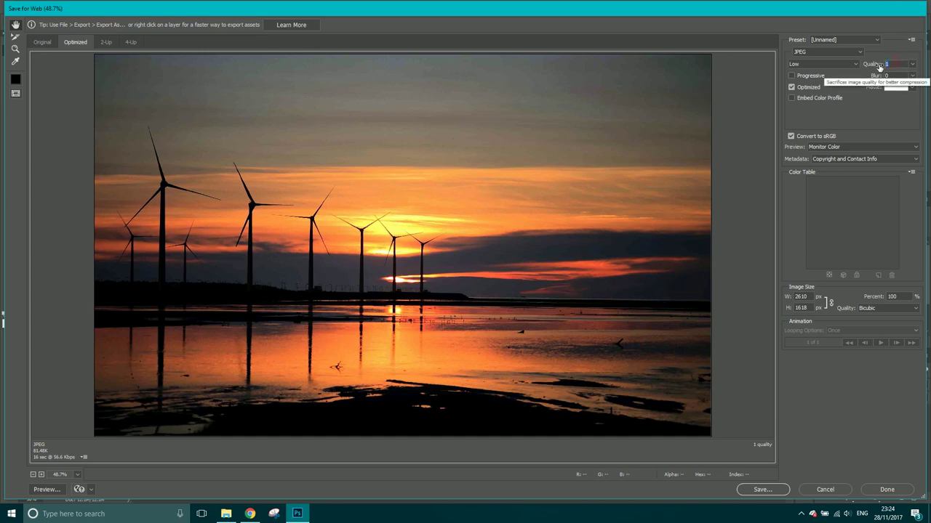
{"action": "type", "text": "60"}
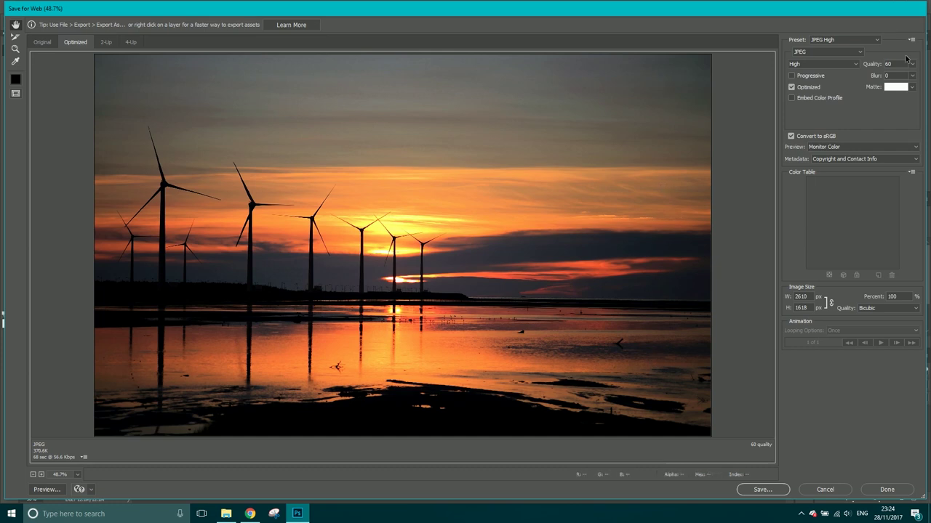
{"action": "left_click", "coordinate": [912, 64]}
{"action": "left_click_drag", "start_coordinate": [894, 76], "coordinate": [912, 76]}
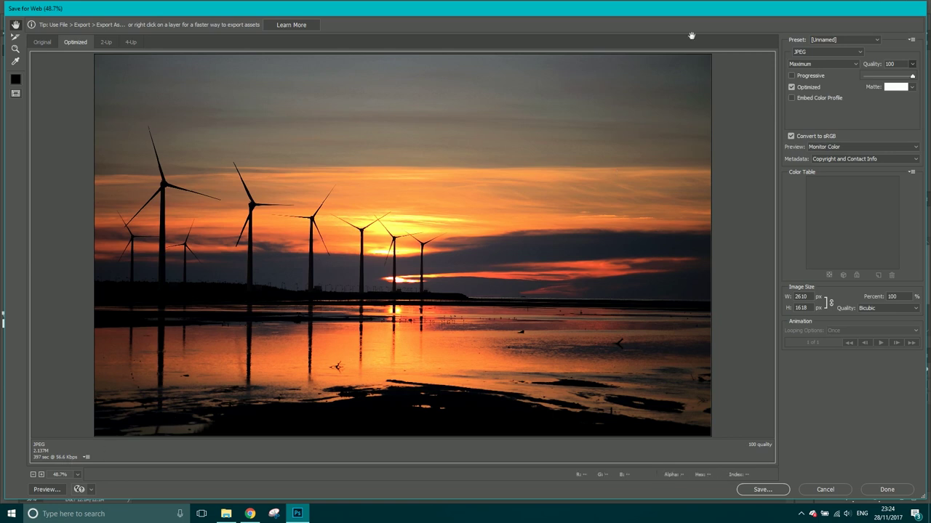
{"action": "left_click", "coordinate": [889, 64]}
{"action": "type", "text": "60"}
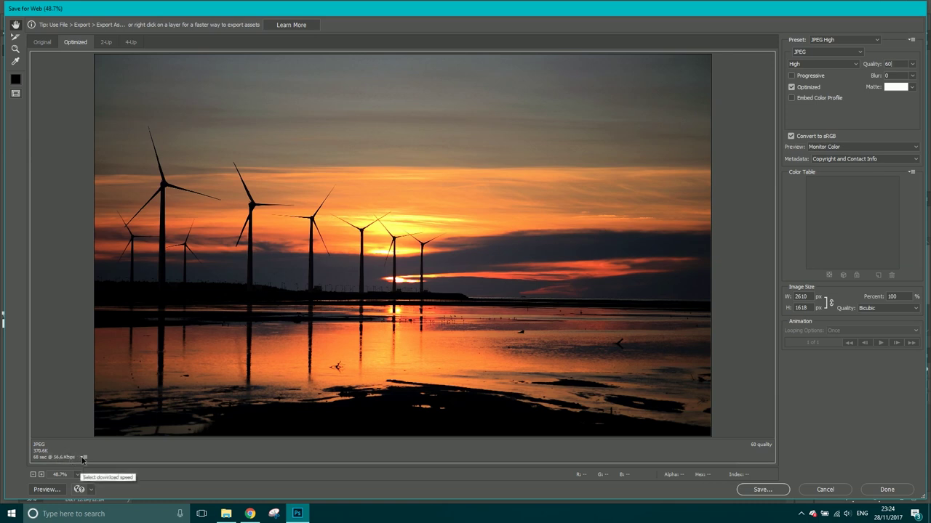
{"action": "left_click", "coordinate": [83, 458]}
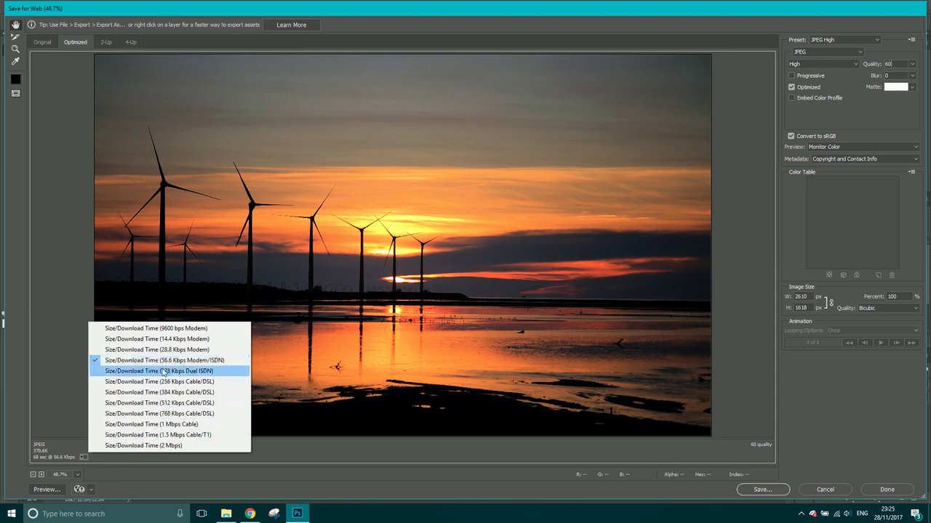
Leave the download-speed menu unchanged and drag the JPEG quality slider up to 100
{"action": "left_click", "coordinate": [171, 476]}
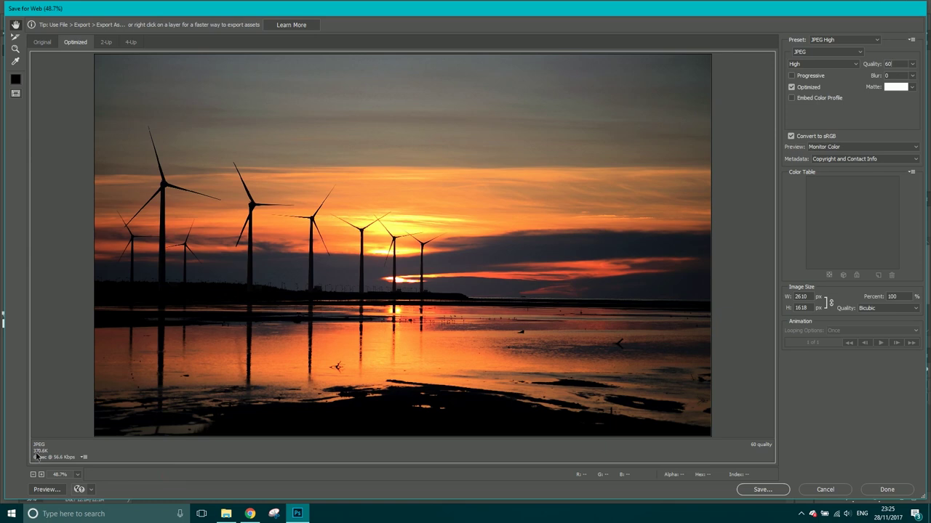
{"action": "left_click", "coordinate": [912, 64]}
{"action": "left_click_drag", "start_coordinate": [894, 78], "coordinate": [914, 77]}
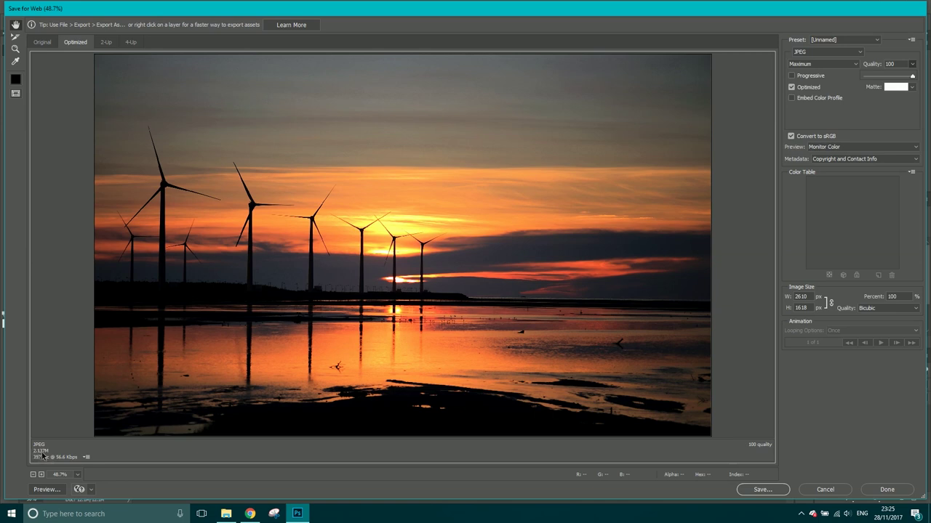
Try quality values 60 and 50, then settle the quality slider at exactly 60 (JPEG High)
{"action": "left_click", "coordinate": [879, 64]}
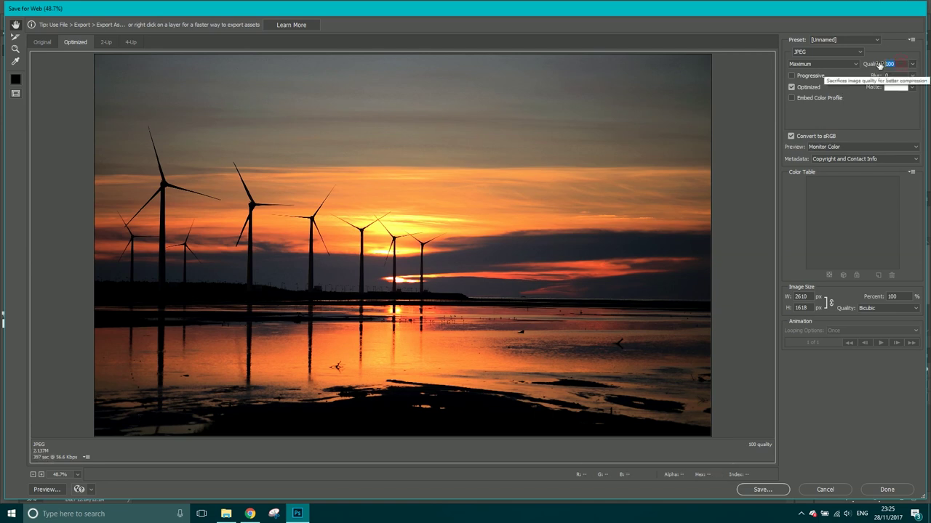
{"action": "type", "text": "60"}
{"action": "key", "text": "Return"}
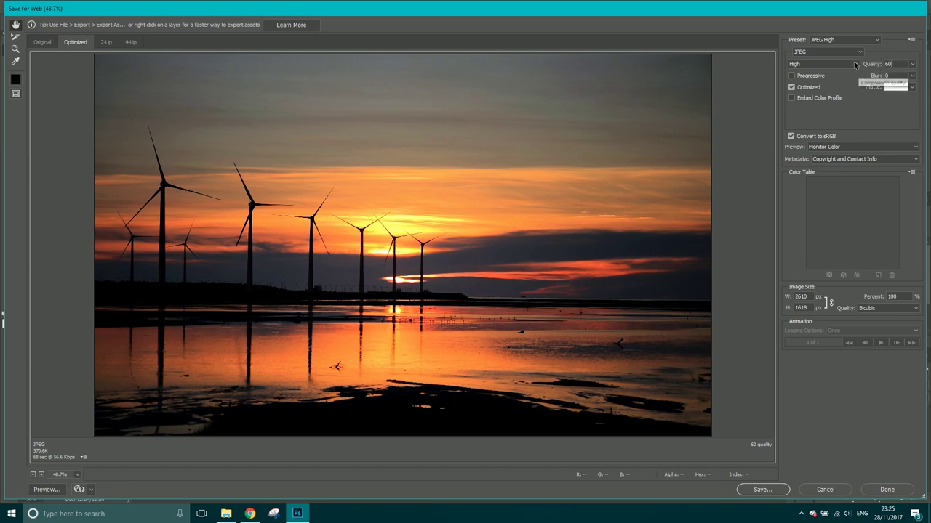
{"action": "left_click", "coordinate": [879, 63]}
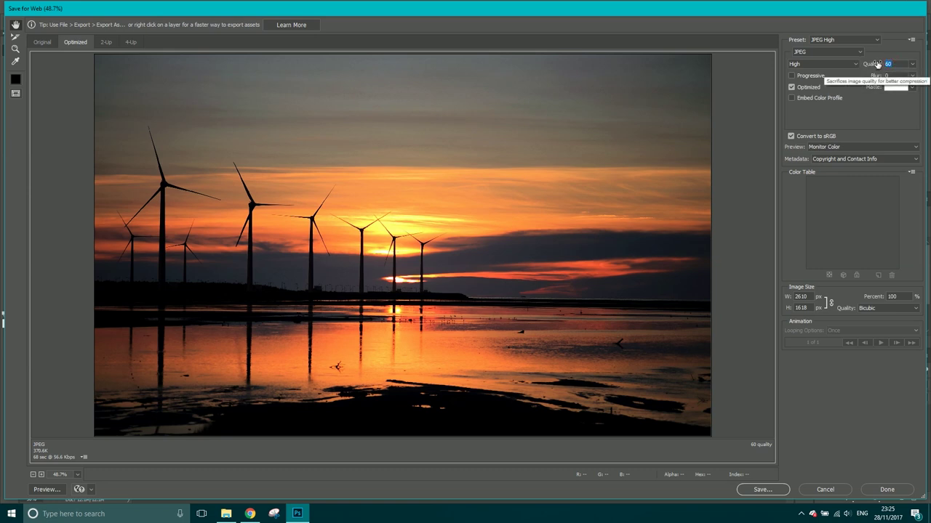
{"action": "type", "text": "50"}
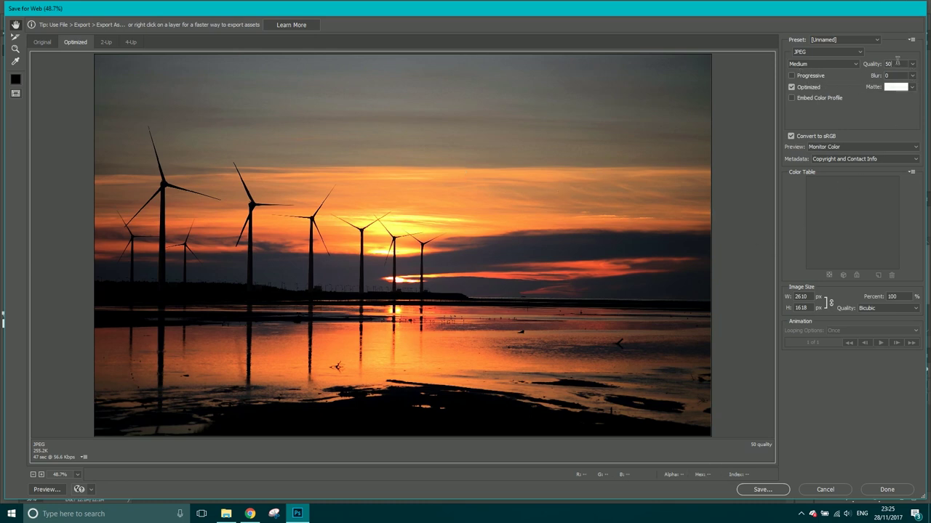
{"action": "left_click", "coordinate": [865, 67]}
{"action": "type", "text": "60"}
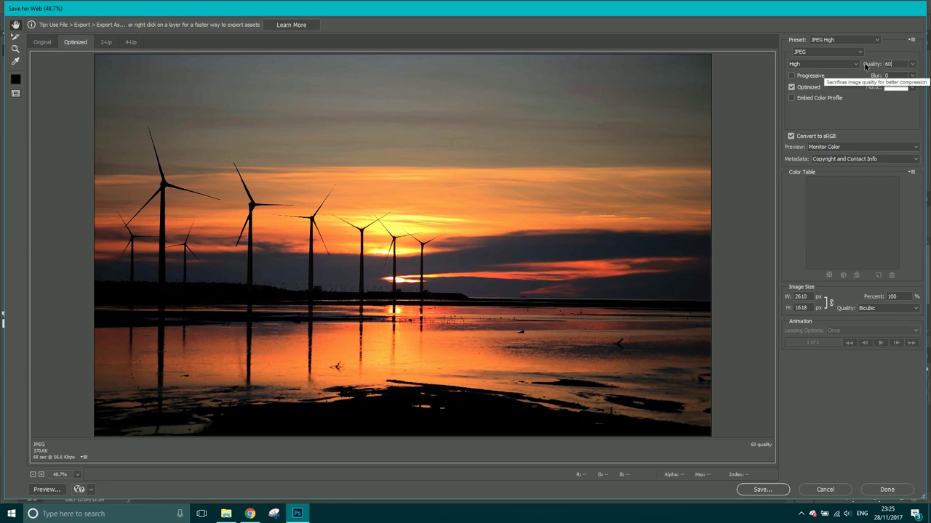
{"action": "left_click", "coordinate": [913, 64]}
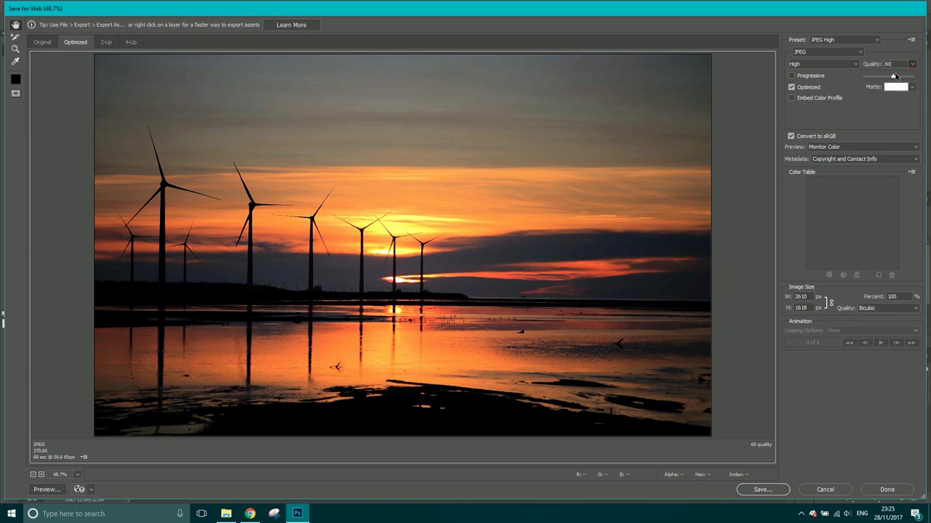
{"action": "left_click_drag", "start_coordinate": [892, 76], "coordinate": [888, 77]}
{"action": "left_click_drag", "start_coordinate": [889, 77], "coordinate": [893, 77]}
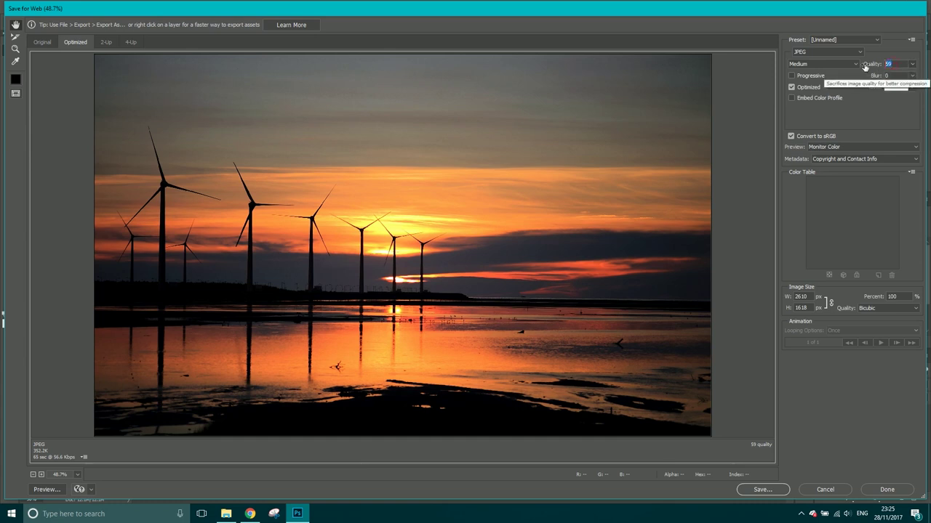
{"action": "left_click_drag", "start_coordinate": [865, 67], "coordinate": [866, 67]}
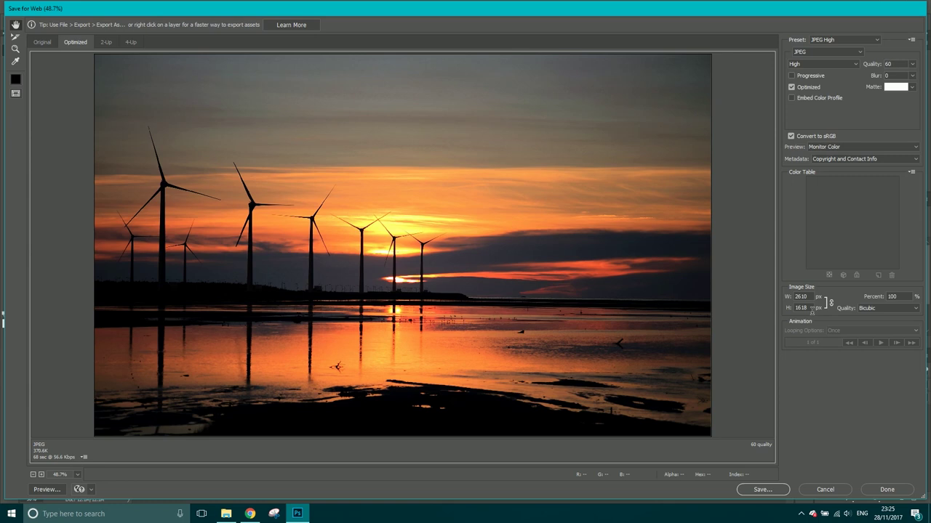
{"action": "left_click", "coordinate": [895, 296]}
{"action": "type", "text": "200"}
{"action": "type", "text": "50"}
{"action": "key", "text": "Tab"}
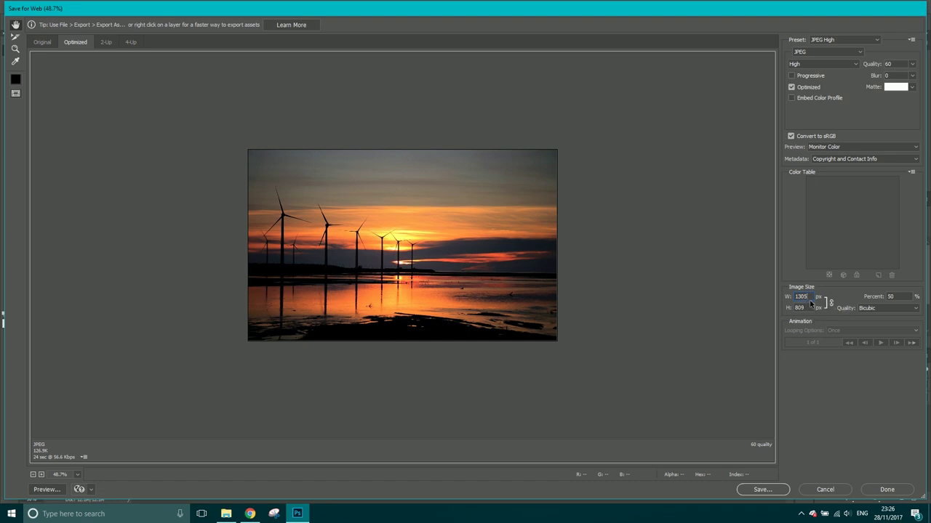
{"action": "left_click", "coordinate": [892, 297]}
{"action": "type", "text": "100"}
{"action": "key", "text": "Return"}
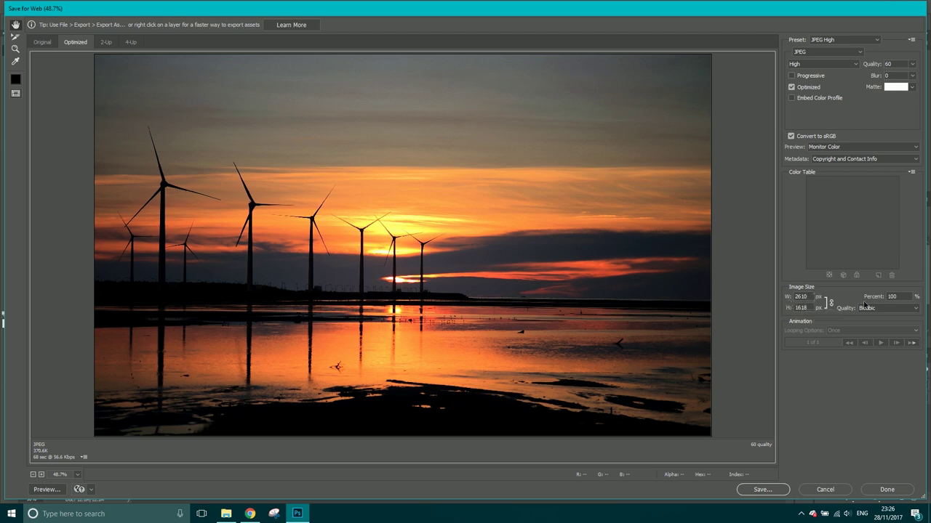
Resize the export to 60 percent (1566×971 px) and fit it in the preview
{"action": "double_click", "coordinate": [890, 297]}
{"action": "type", "text": "60"}
{"action": "key", "text": "Return"}
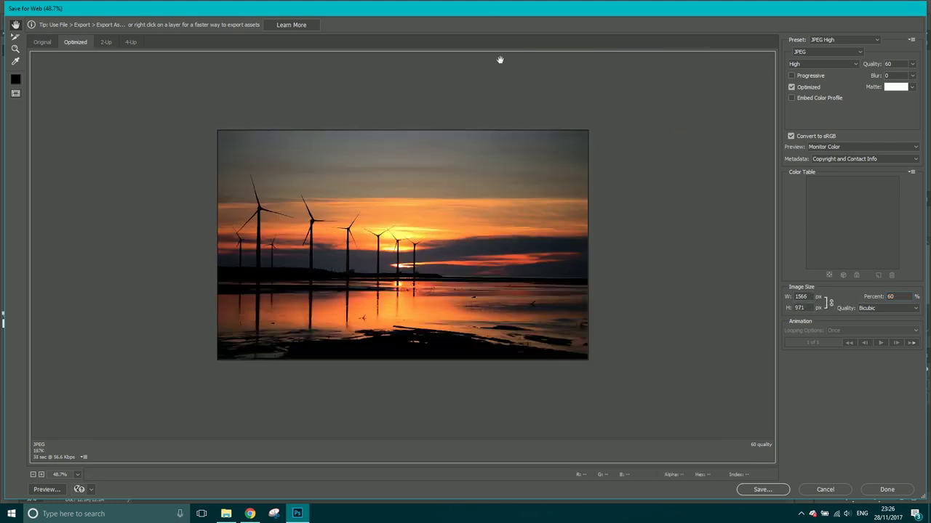
{"action": "left_click", "coordinate": [79, 474]}
{"action": "left_click", "coordinate": [80, 457]}
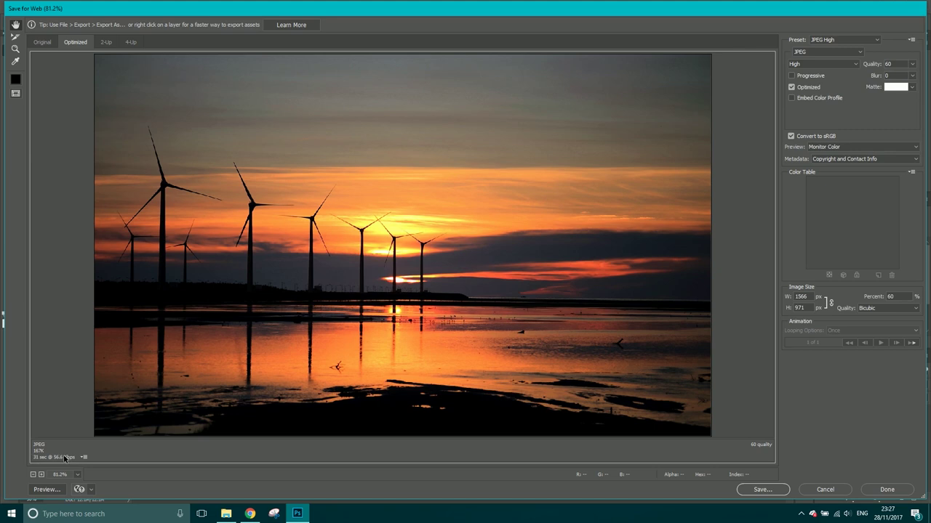
{"action": "mouse_move", "coordinate": [905, 63]}
{"action": "left_mouse_down"}
{"action": "mouse_move", "coordinate": [875, 71]}
{"action": "mouse_move", "coordinate": [909, 71]}
{"action": "left_mouse_up"}
Set the image size to 50 percent (1305×809 px) and the JPEG quality to 60
{"action": "double_click", "coordinate": [893, 296]}
{"action": "type", "text": "1"}
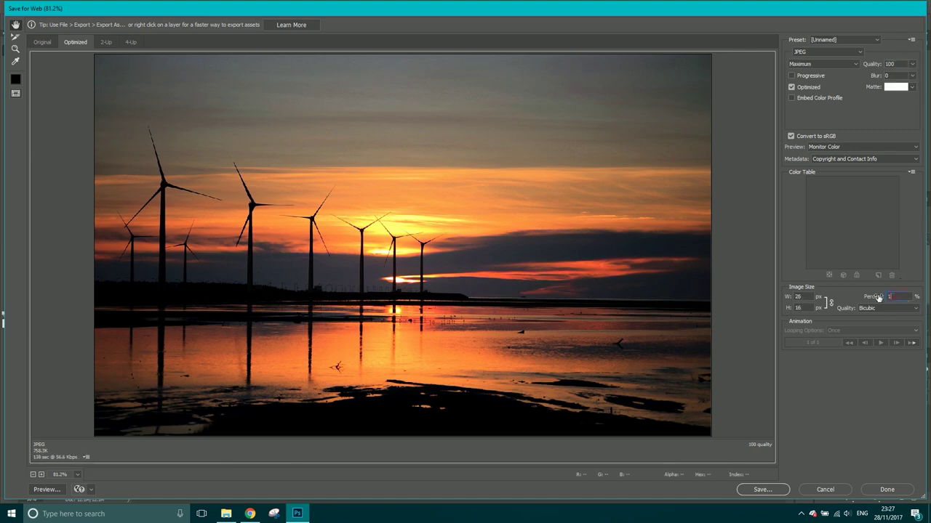
{"action": "type", "text": "00"}
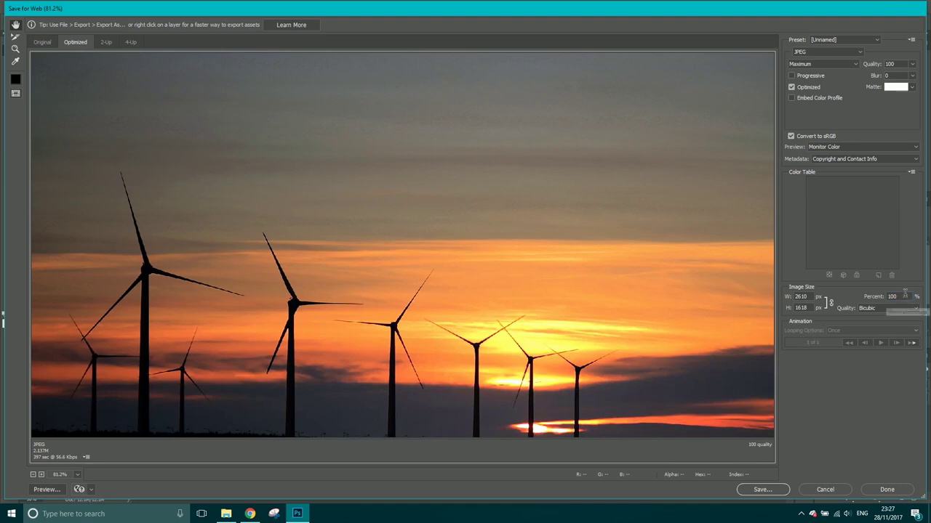
{"action": "left_click", "coordinate": [876, 297]}
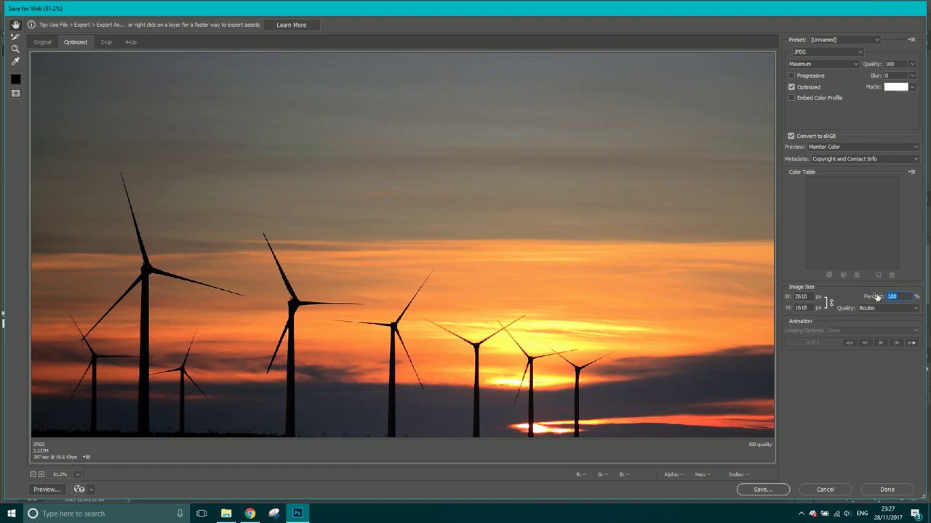
{"action": "type", "text": "50"}
{"action": "left_click", "coordinate": [899, 63]}
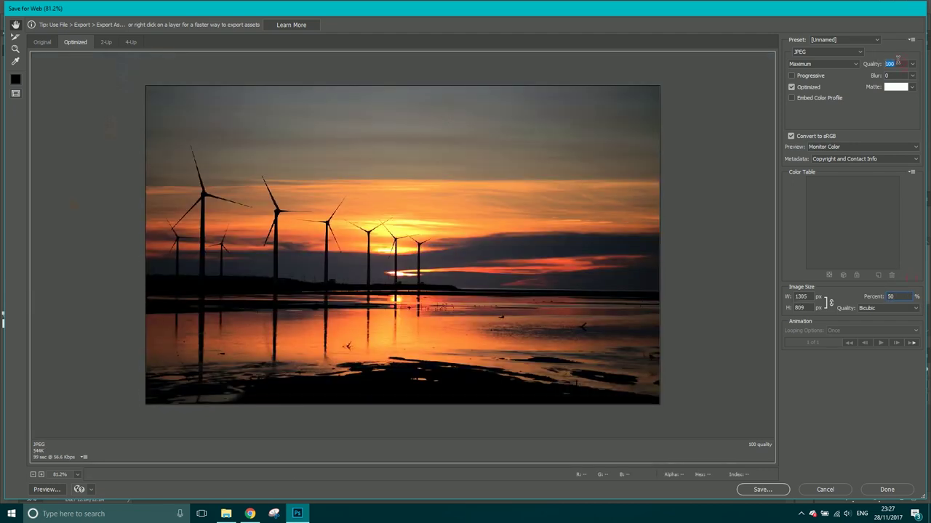
{"action": "type", "text": "60"}
Check the download-speed menu without changes and scrub the quality down to 50
{"action": "left_click", "coordinate": [82, 457]}
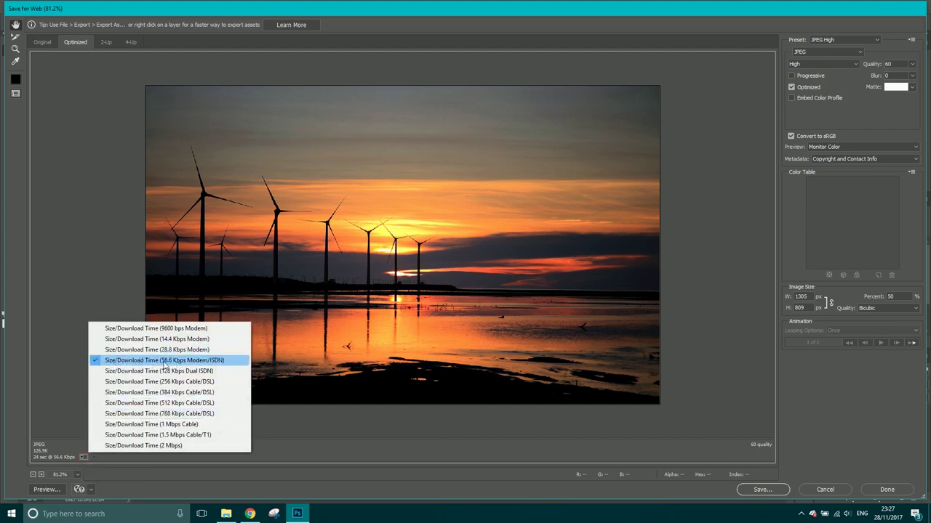
{"action": "left_click", "coordinate": [106, 461]}
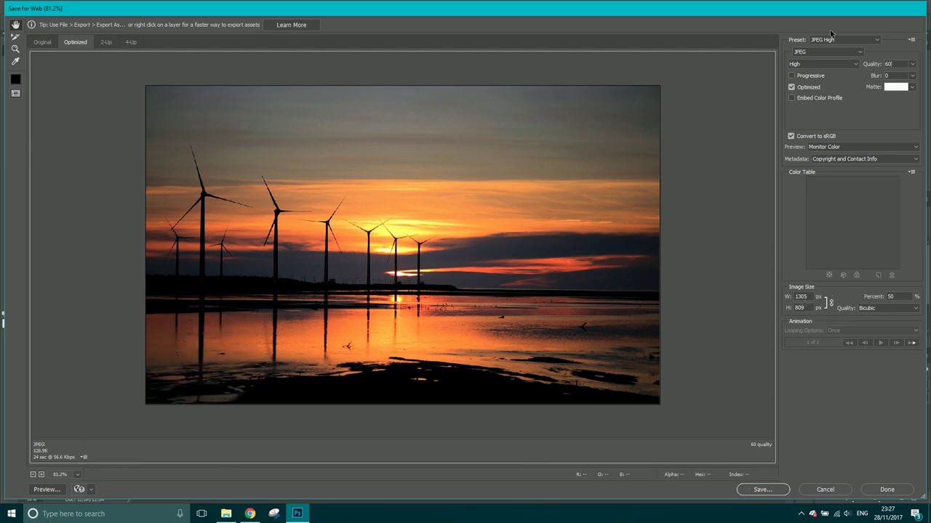
{"action": "left_click_drag", "start_coordinate": [886, 62], "coordinate": [878, 70]}
Save the optimised JPEG on the Desktop, appending _web to make the name Turbines_v1_web
{"action": "left_click", "coordinate": [774, 492]}
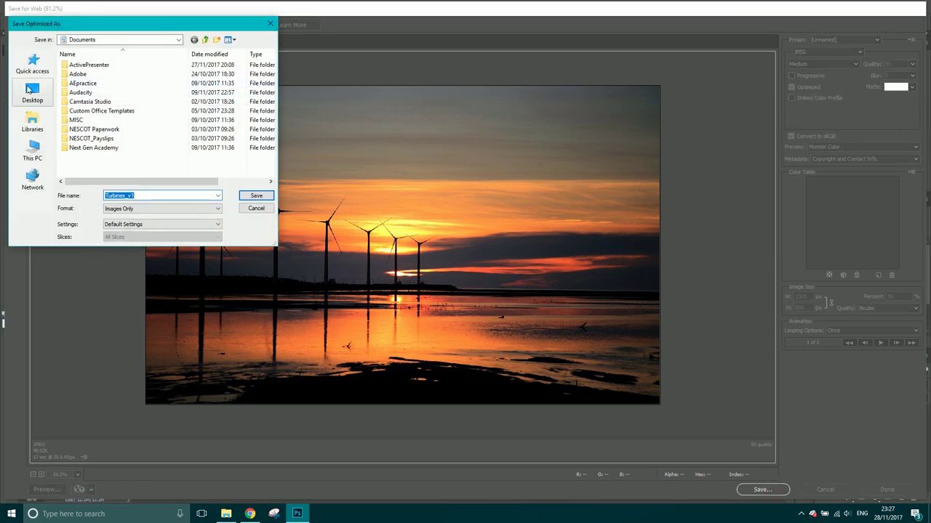
{"action": "left_click", "coordinate": [29, 89]}
{"action": "left_click", "coordinate": [148, 196]}
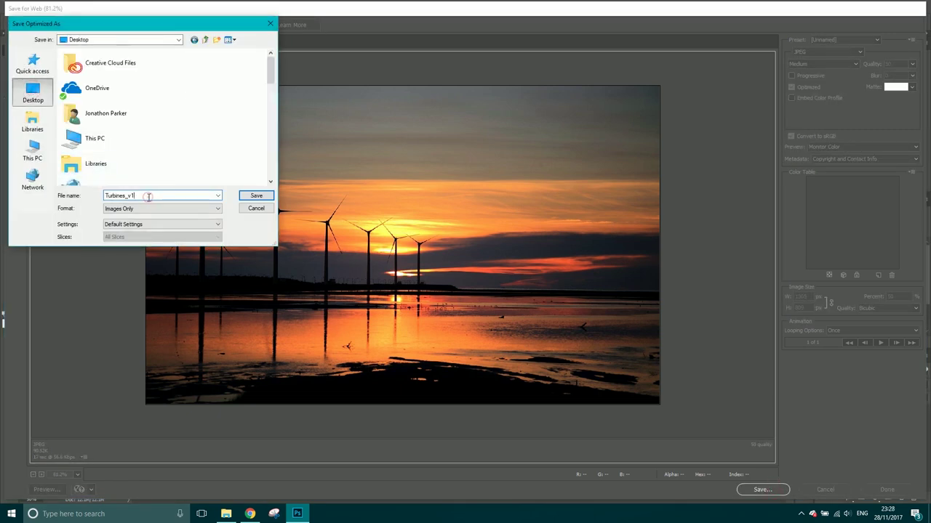
{"action": "type", "text": "_web"}
{"action": "left_click", "coordinate": [257, 197]}
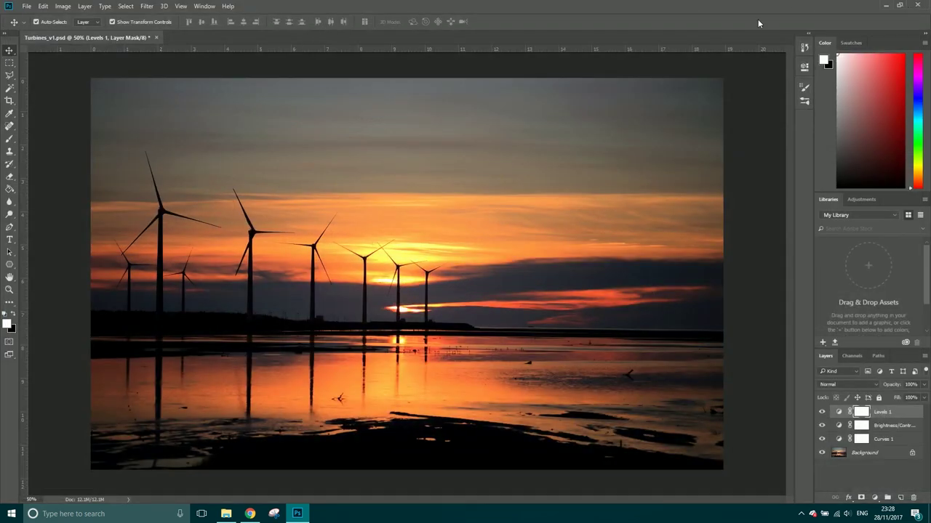
Browse to the Desktop in File Explorer and confirm Turbines_v1.psd is 20.4 MB
{"action": "left_click", "coordinate": [226, 514]}
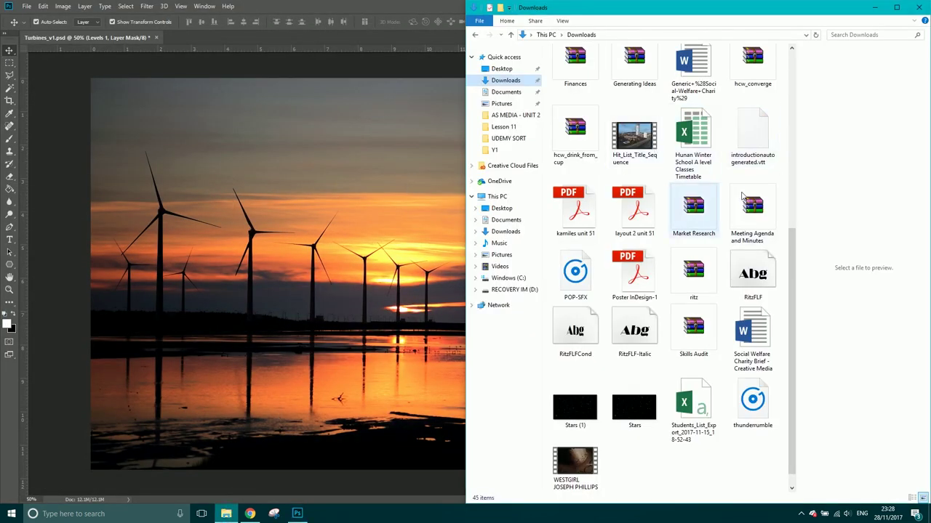
{"action": "left_click", "coordinate": [501, 69]}
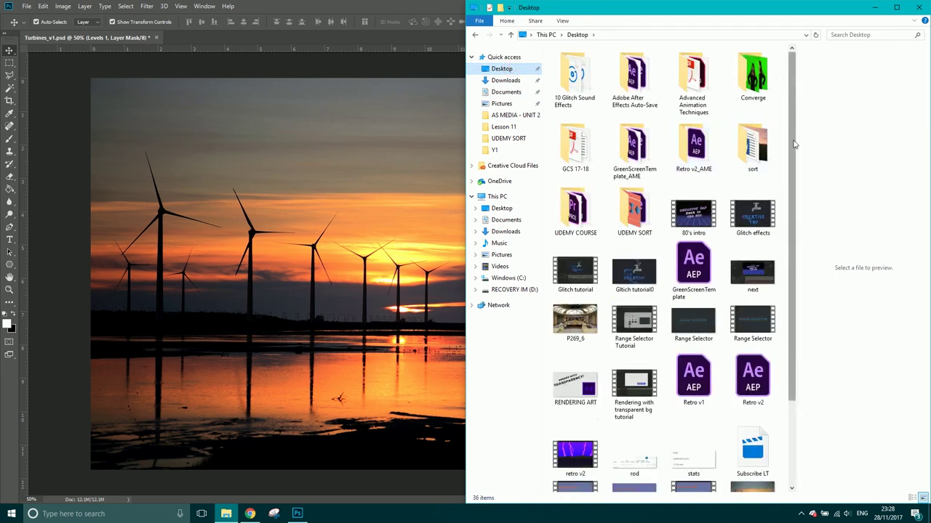
{"action": "left_click_drag", "start_coordinate": [792, 142], "coordinate": [792, 211]}
{"action": "left_click", "coordinate": [763, 409]}
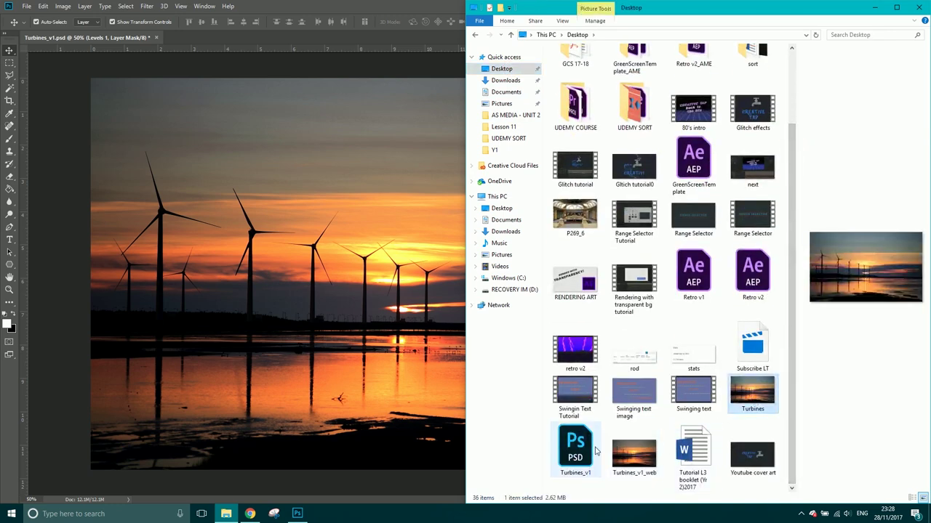
{"action": "left_click", "coordinate": [564, 457]}
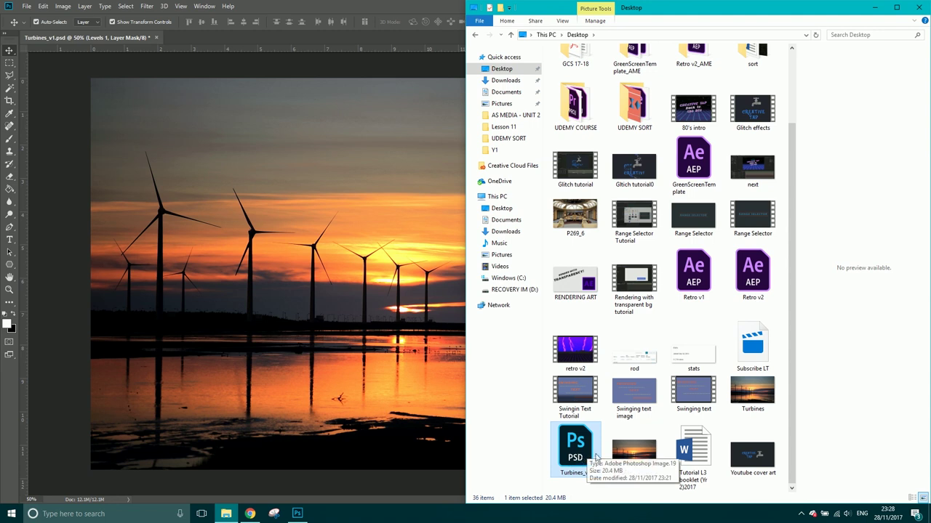
Confirm Turbines_v1_web.jpg is 91.6 KB, preview it in Photos, then close Photos
{"action": "left_click", "coordinate": [637, 456]}
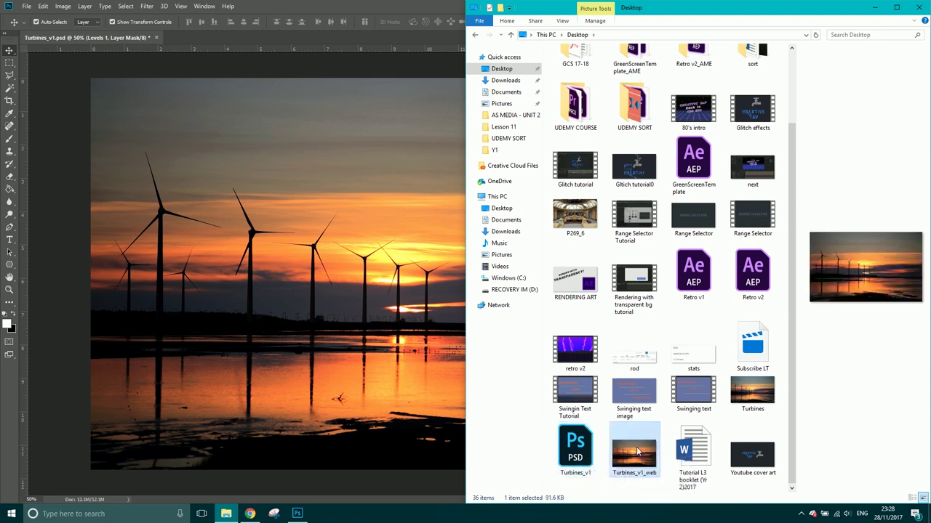
{"action": "double_click", "coordinate": [637, 452]}
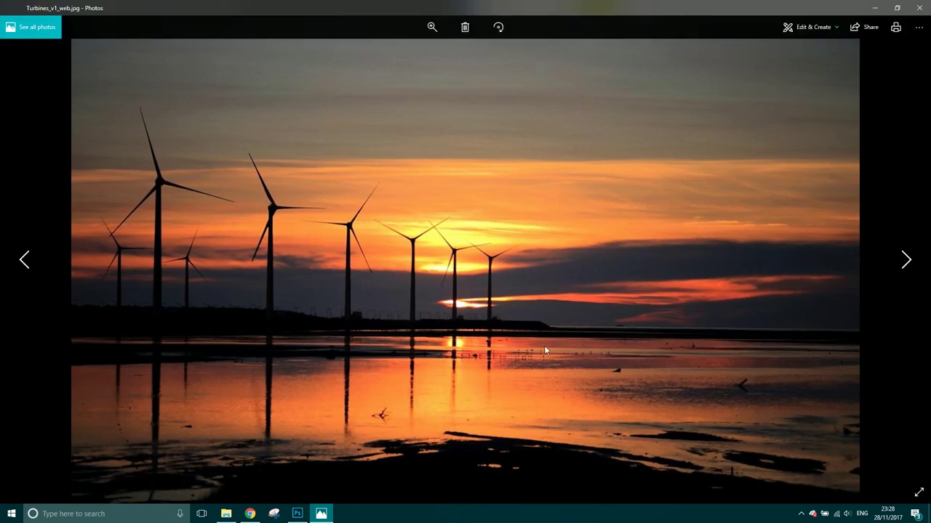
{"action": "left_click", "coordinate": [919, 7]}
{"action": "left_click", "coordinate": [405, 5]}
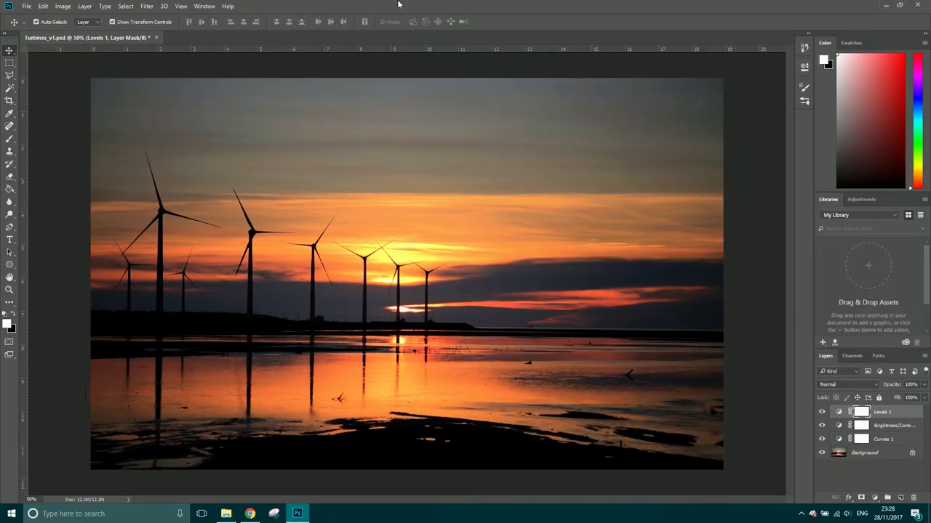